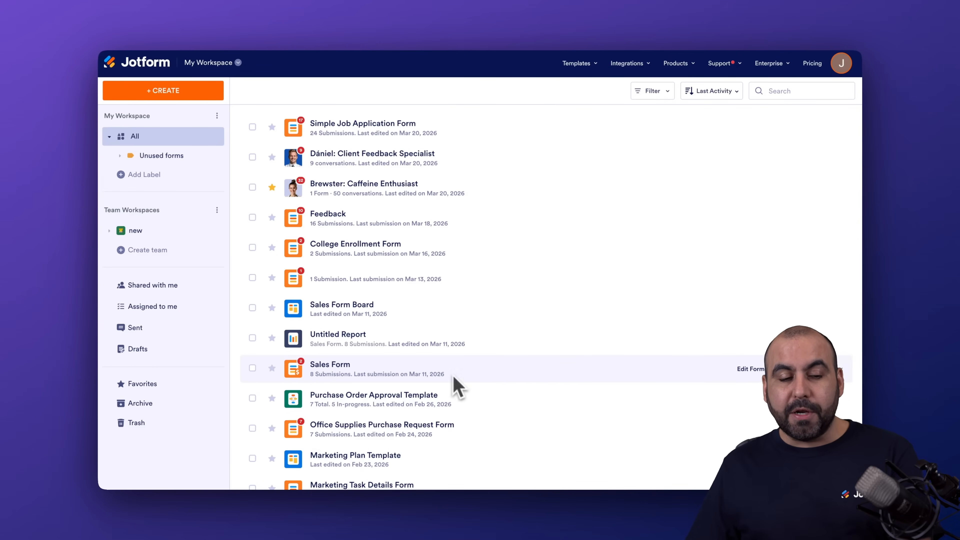
Create a new form from scratch with the Classic form layout
{"action": "left_click", "coordinate": [199, 100]}
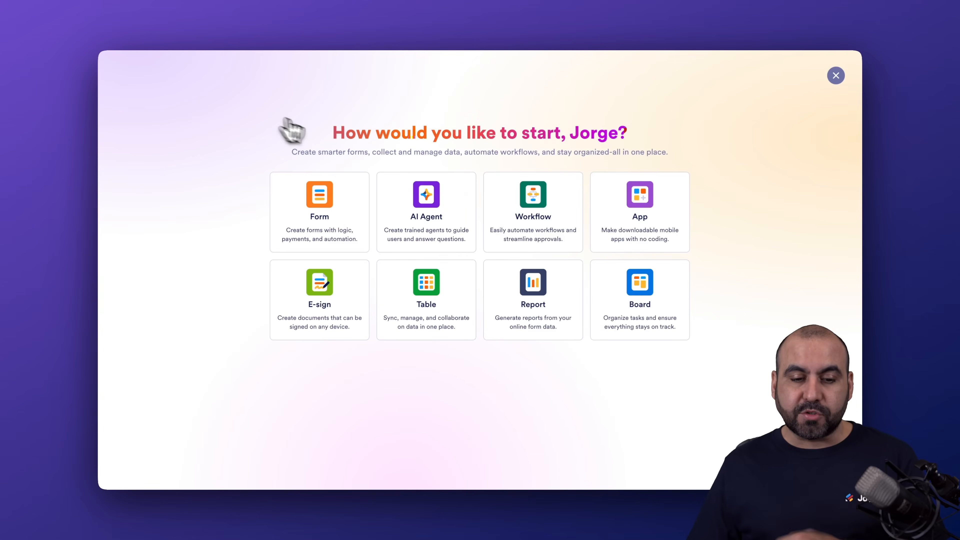
{"action": "left_click", "coordinate": [332, 212]}
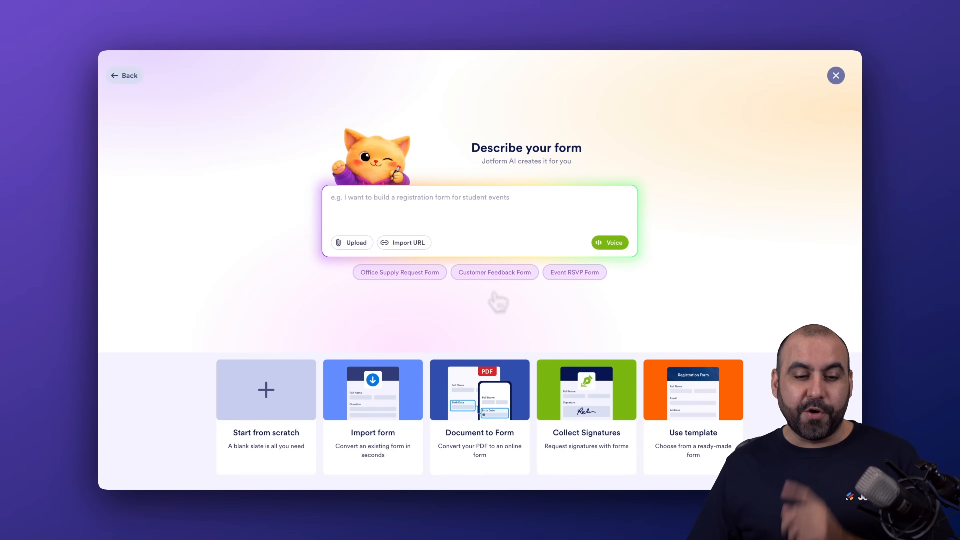
{"action": "left_click", "coordinate": [297, 390]}
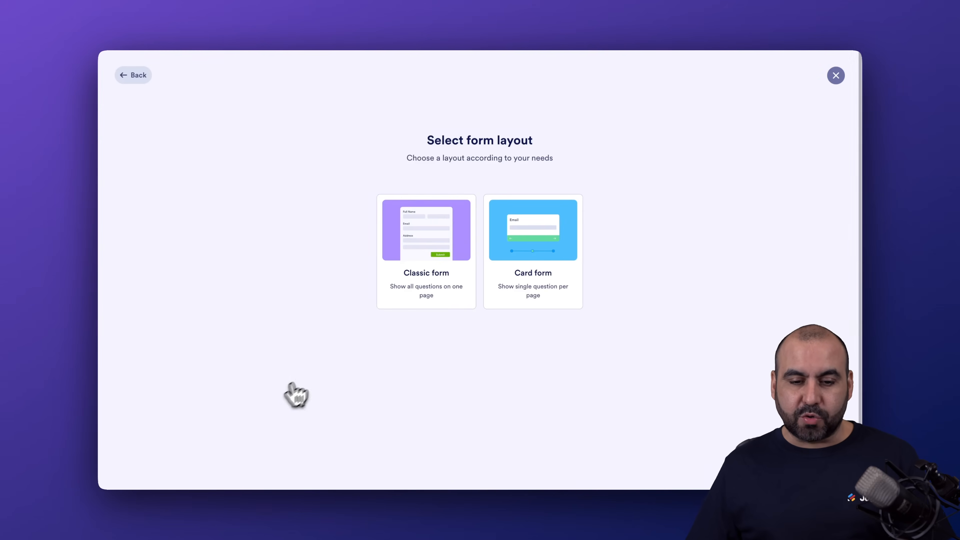
{"action": "left_click", "coordinate": [452, 221]}
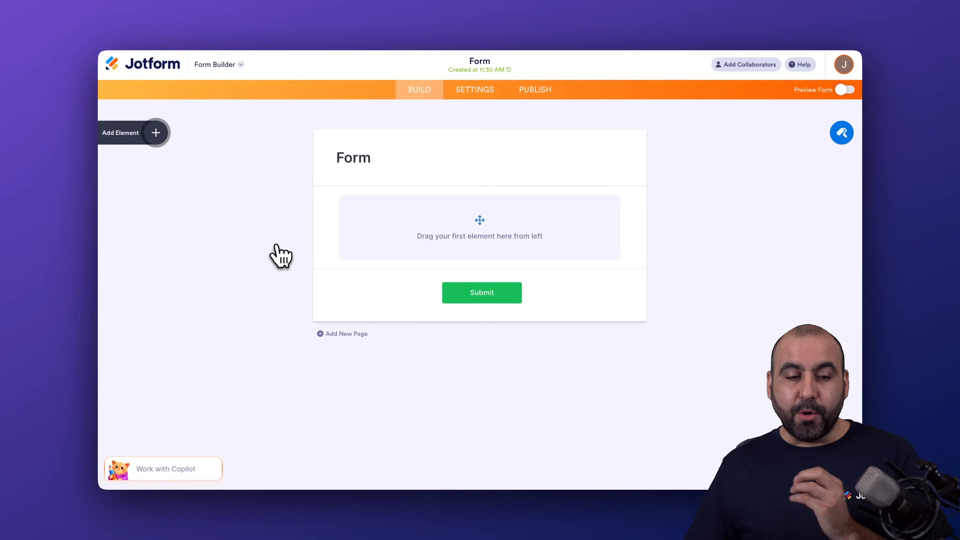
Add Full Name, Phone and Email fields to the empty form, in that order
{"action": "left_click", "coordinate": [158, 136]}
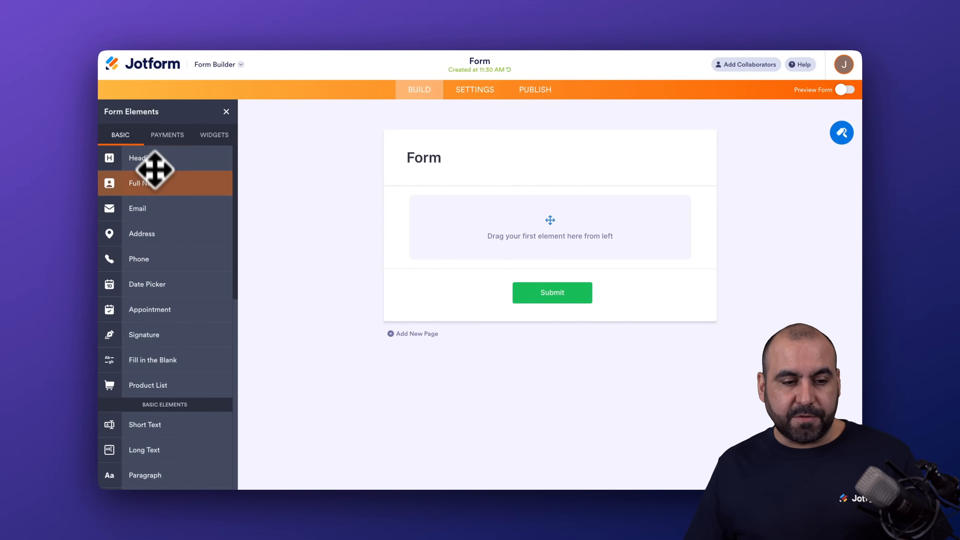
{"action": "left_click", "coordinate": [165, 185]}
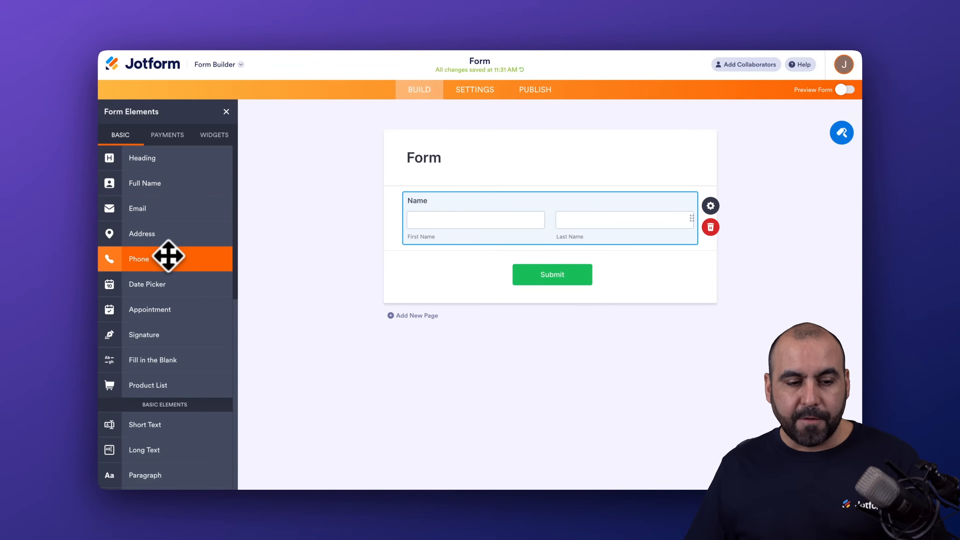
{"action": "left_click", "coordinate": [168, 256]}
{"action": "left_click", "coordinate": [167, 208]}
Add an Appointment field and move it between the Phone Number and Email fields
{"action": "scroll", "coordinate": [180, 288], "scroll_direction": "down", "scroll_amount": 1}
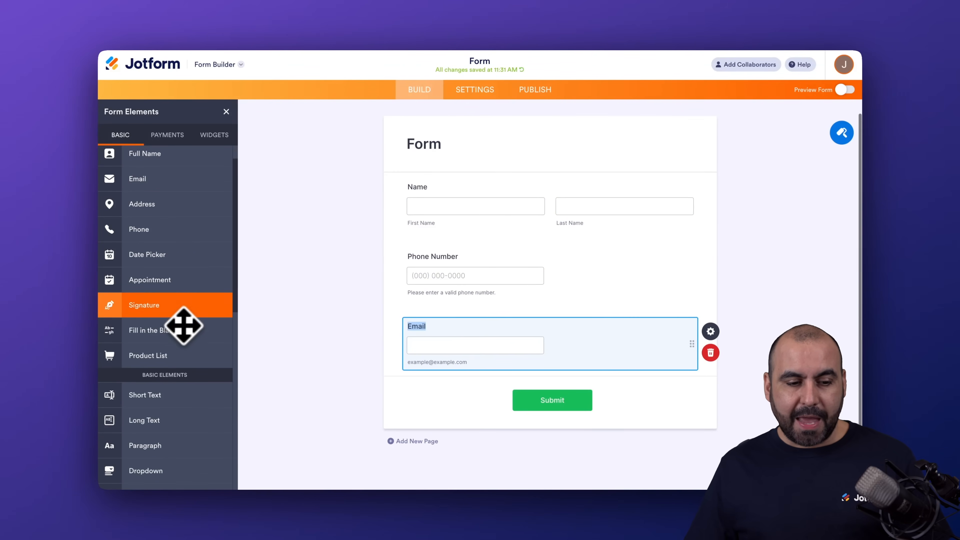
{"action": "left_click", "coordinate": [165, 283]}
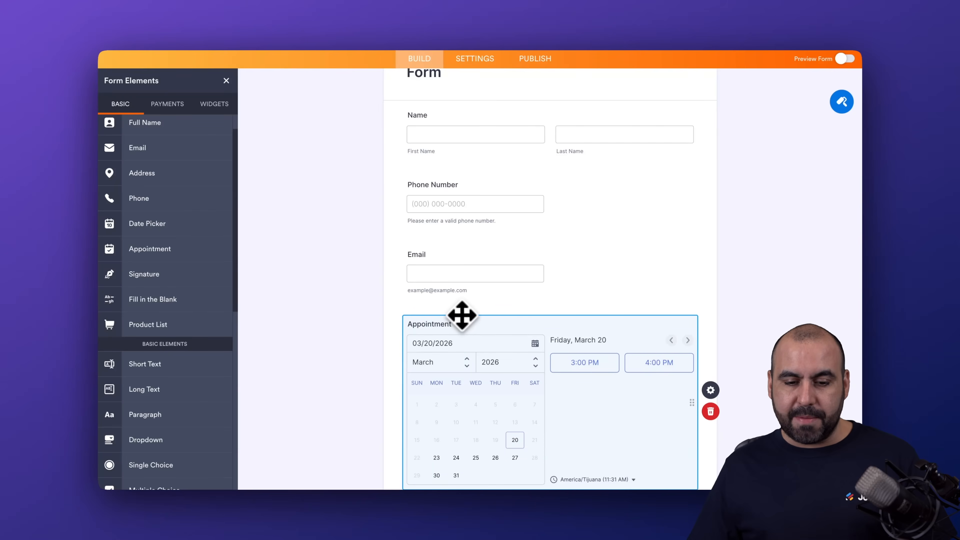
{"action": "left_click_drag", "start_coordinate": [457, 315], "coordinate": [455, 244]}
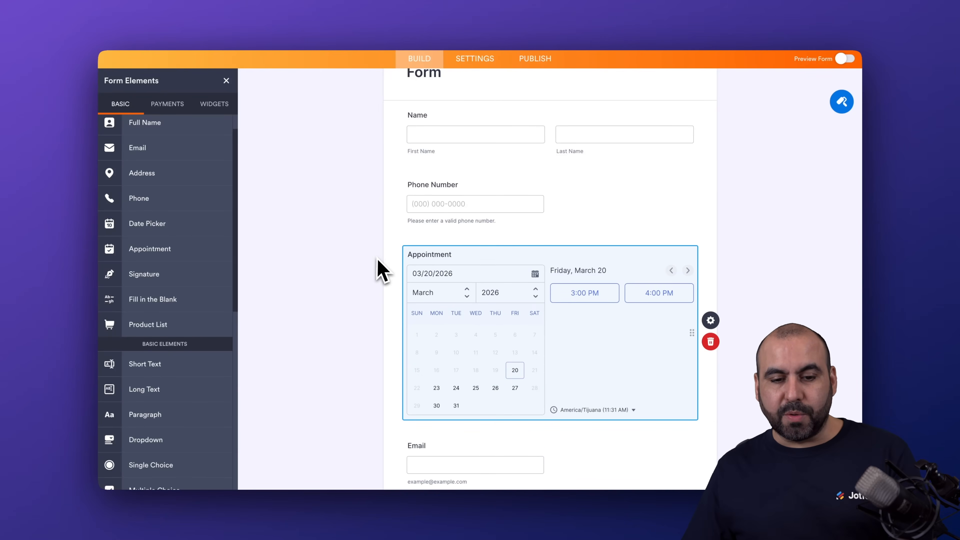
Find the Stripe payment element and place it between the Appointment and Email fields
{"action": "scroll", "coordinate": [439, 325], "scroll_direction": "down", "scroll_amount": 4}
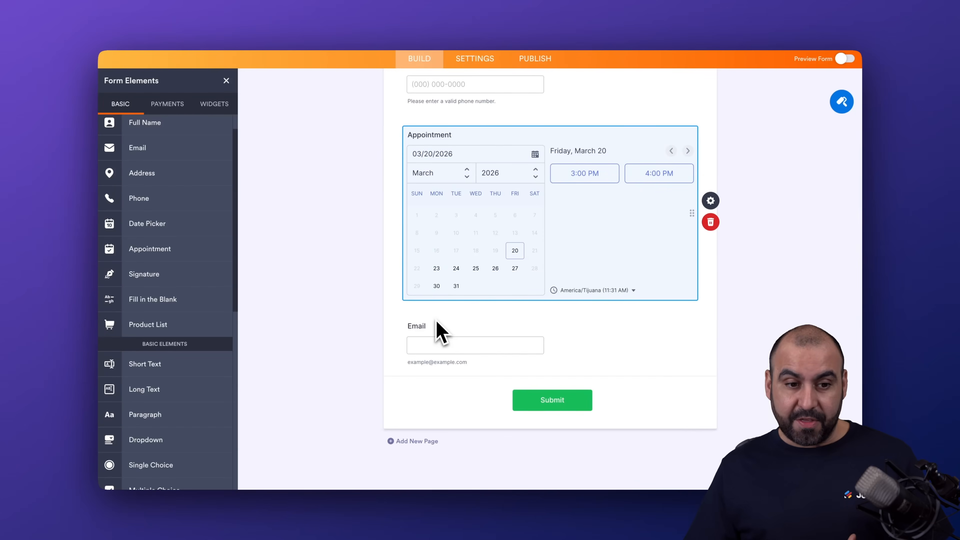
{"action": "left_click", "coordinate": [182, 108]}
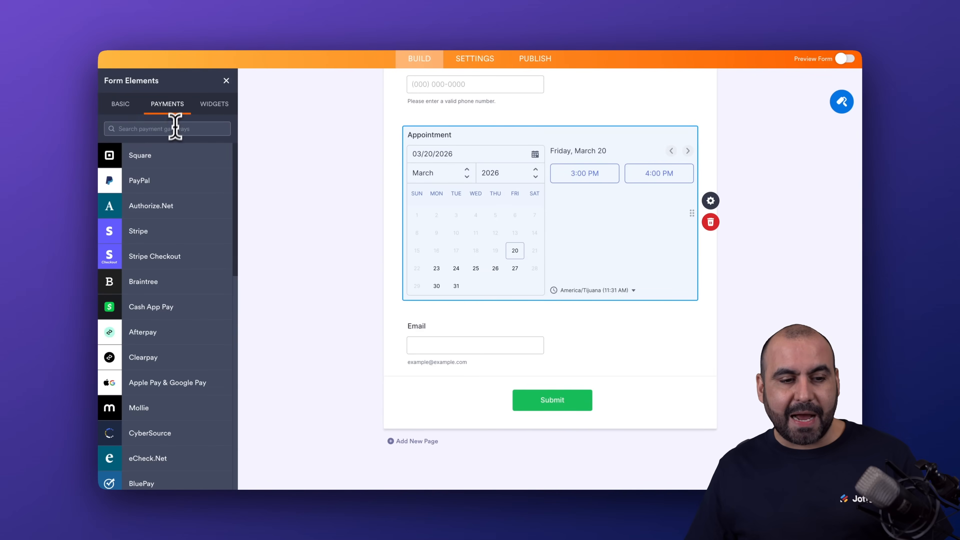
{"action": "type", "text": "stripe"}
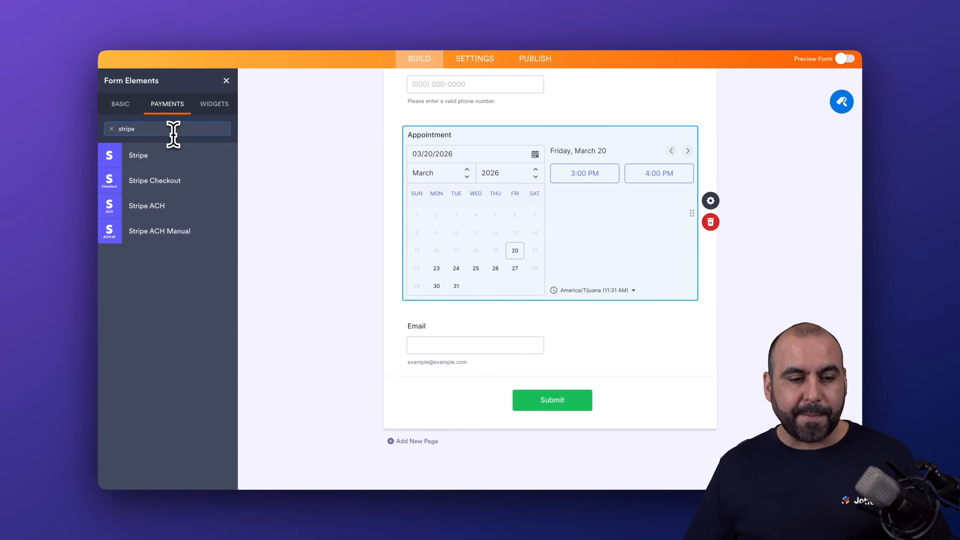
{"action": "left_click_drag", "start_coordinate": [186, 160], "coordinate": [478, 321]}
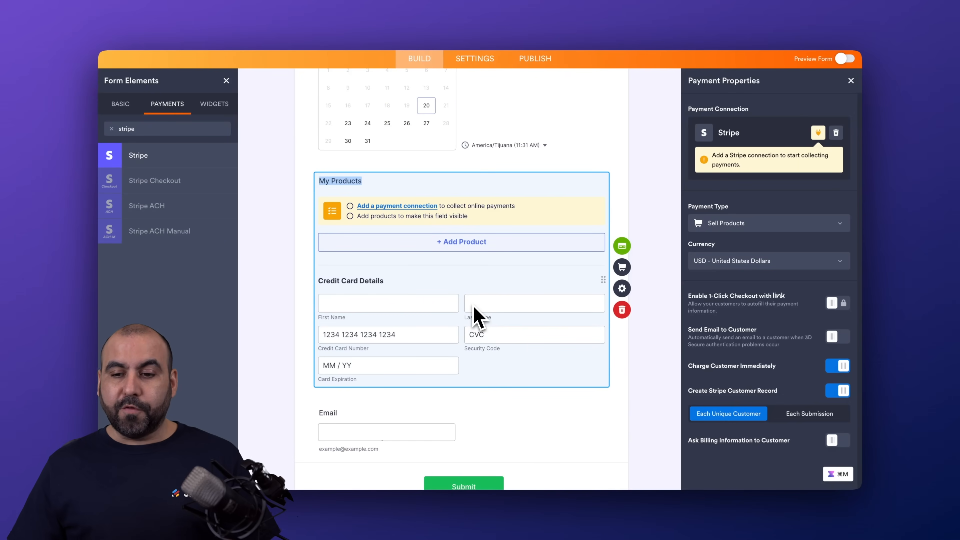
Examine the Appointment field's availability settings, including calendar sync, slot duration, intervals and lunchtime
{"action": "scroll", "coordinate": [477, 316], "scroll_direction": "up", "scroll_amount": 3}
{"action": "left_click", "coordinate": [519, 214]}
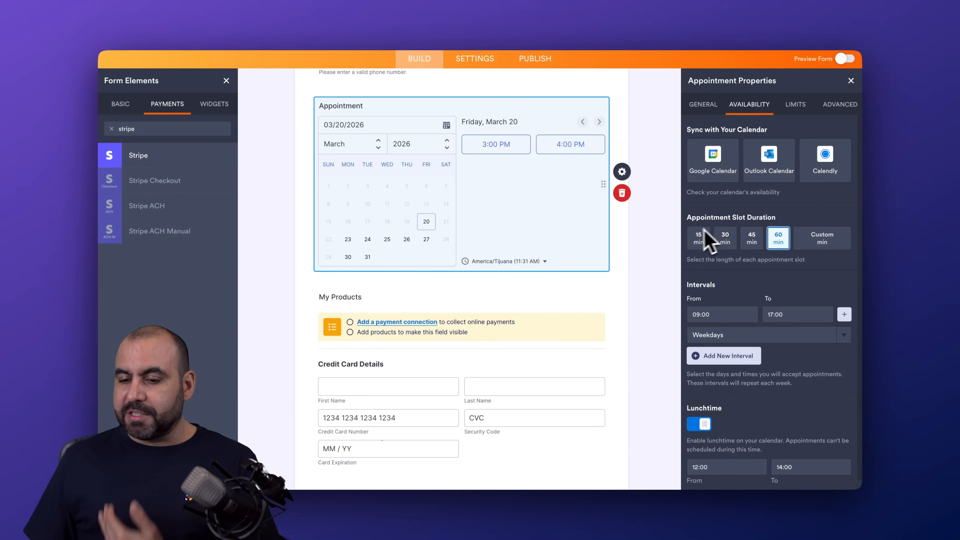
{"action": "scroll", "coordinate": [755, 307], "scroll_direction": "down", "scroll_amount": 1}
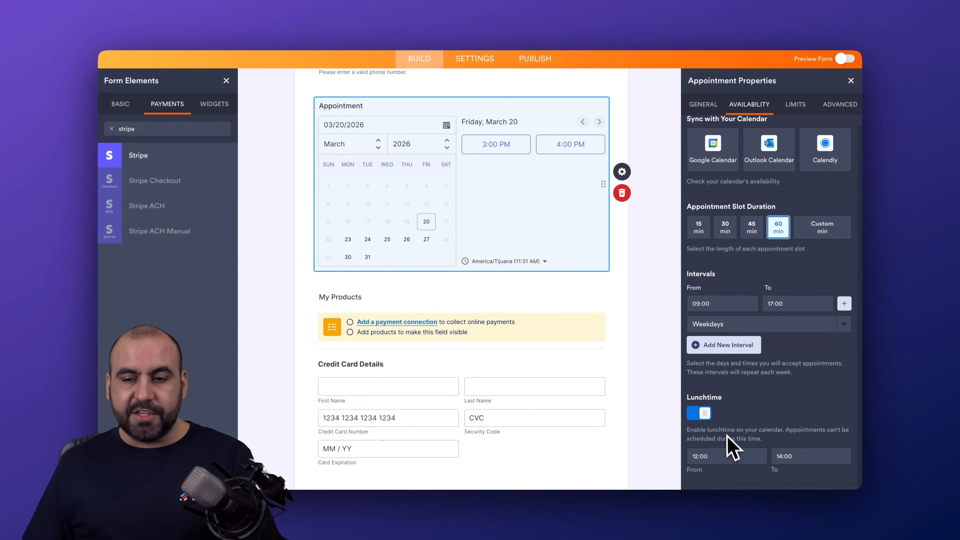
{"action": "scroll", "coordinate": [745, 401], "scroll_direction": "up", "scroll_amount": 1}
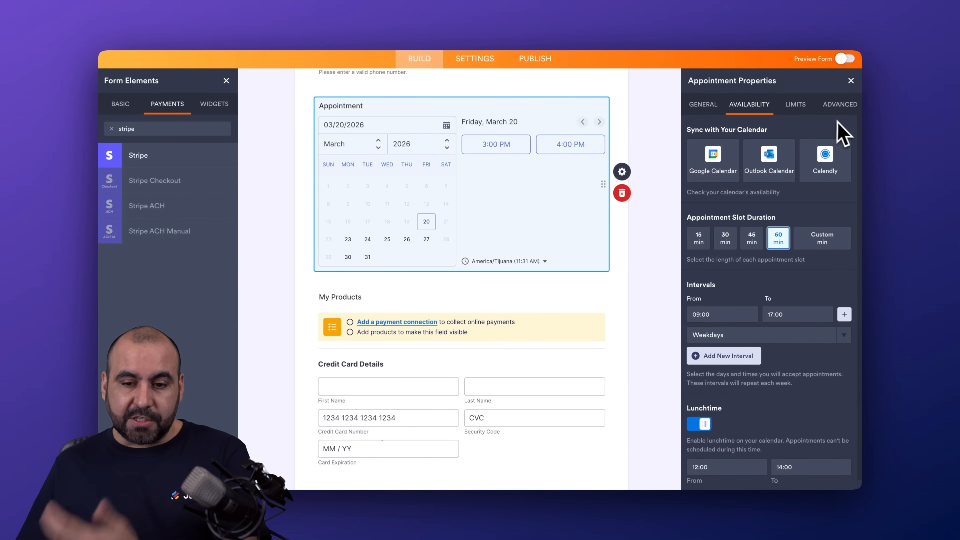
Open the list of payment connections for the My Products field
{"action": "scroll", "coordinate": [508, 243], "scroll_direction": "down", "scroll_amount": 3}
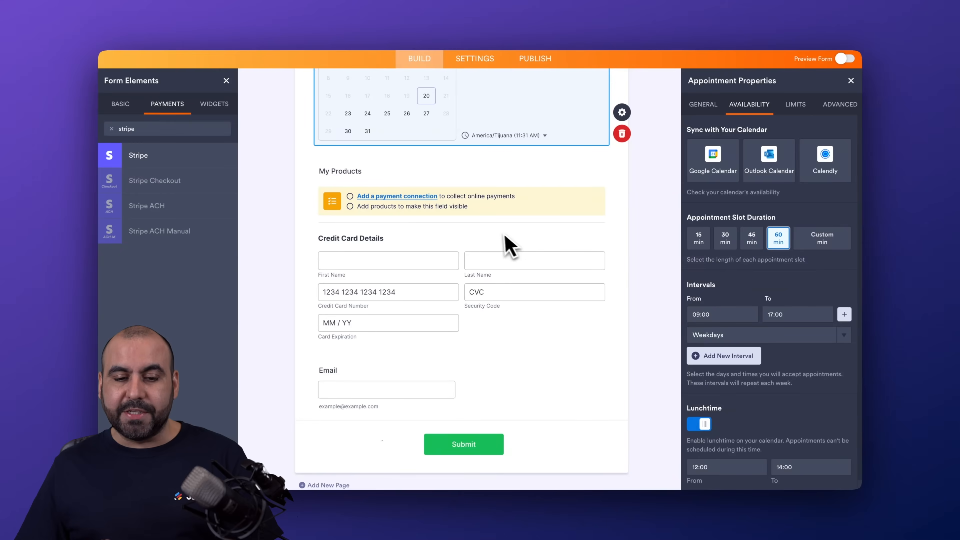
{"action": "left_click", "coordinate": [500, 233]}
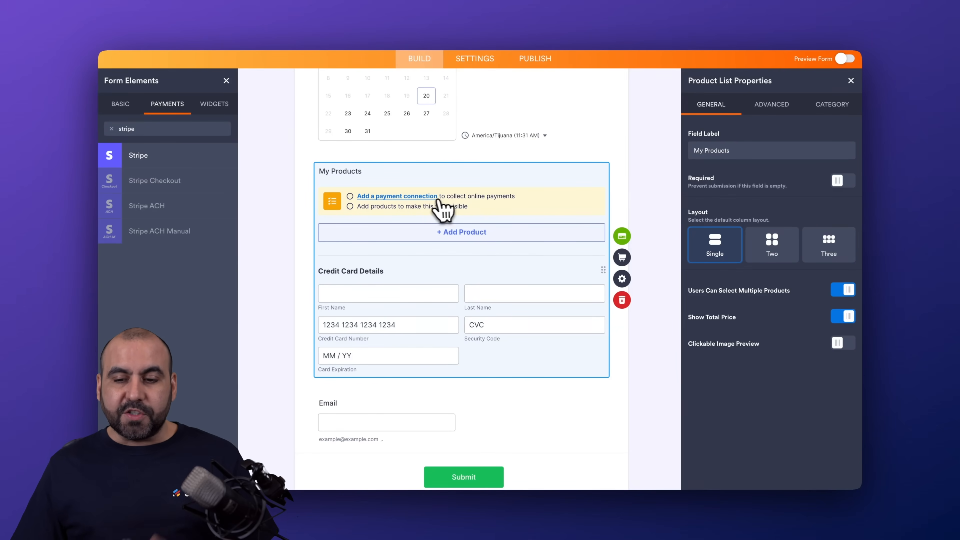
{"action": "left_click", "coordinate": [428, 205]}
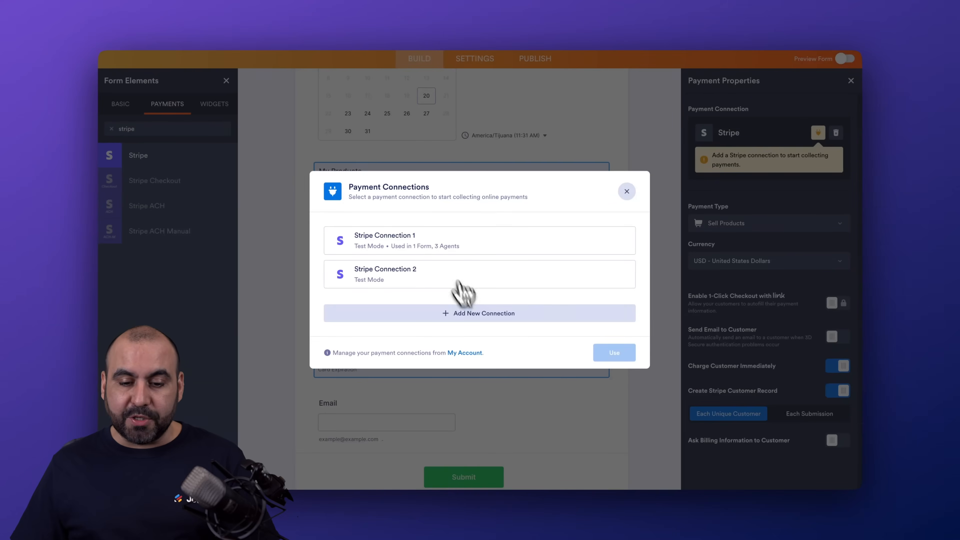
Try to add a new Stripe connection named "testtets" in Test Mode, and return to the existing connections
{"action": "left_click", "coordinate": [472, 313]}
{"action": "left_click", "coordinate": [610, 215]}
{"action": "left_click", "coordinate": [614, 420]}
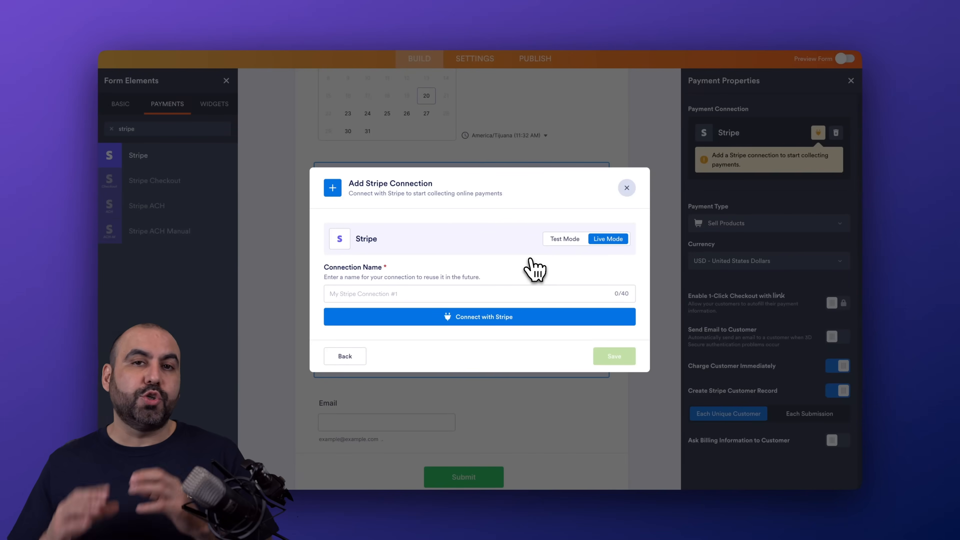
{"action": "left_click", "coordinate": [581, 241]}
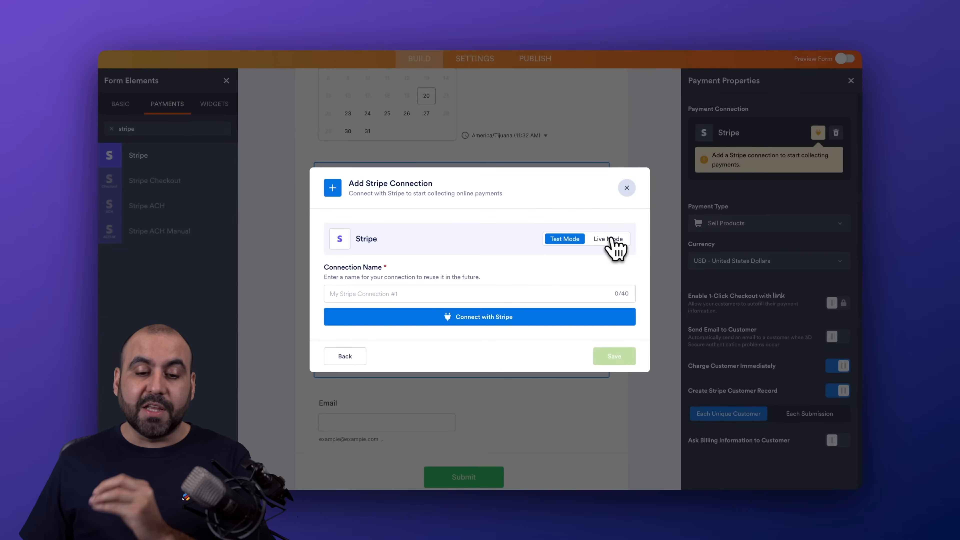
{"action": "left_click", "coordinate": [392, 294]}
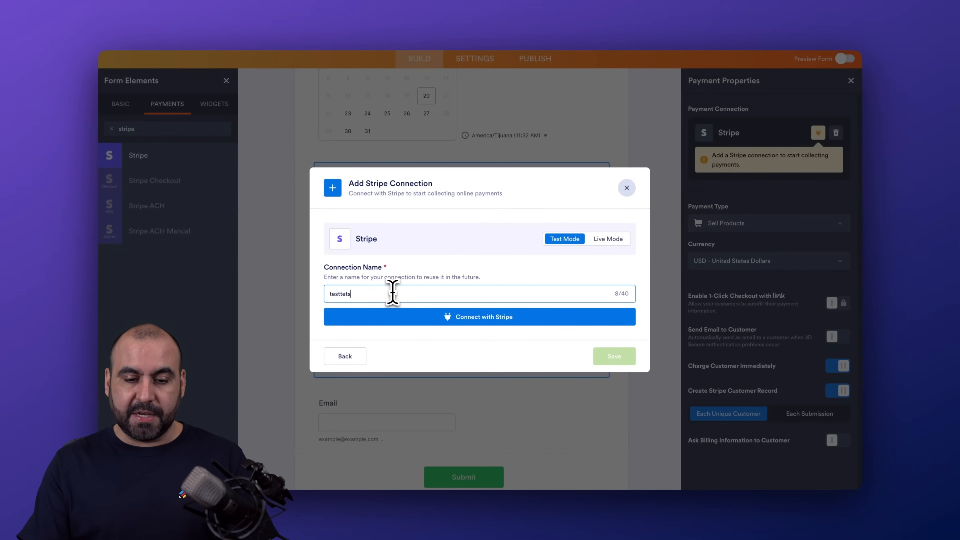
{"action": "left_click", "coordinate": [474, 331]}
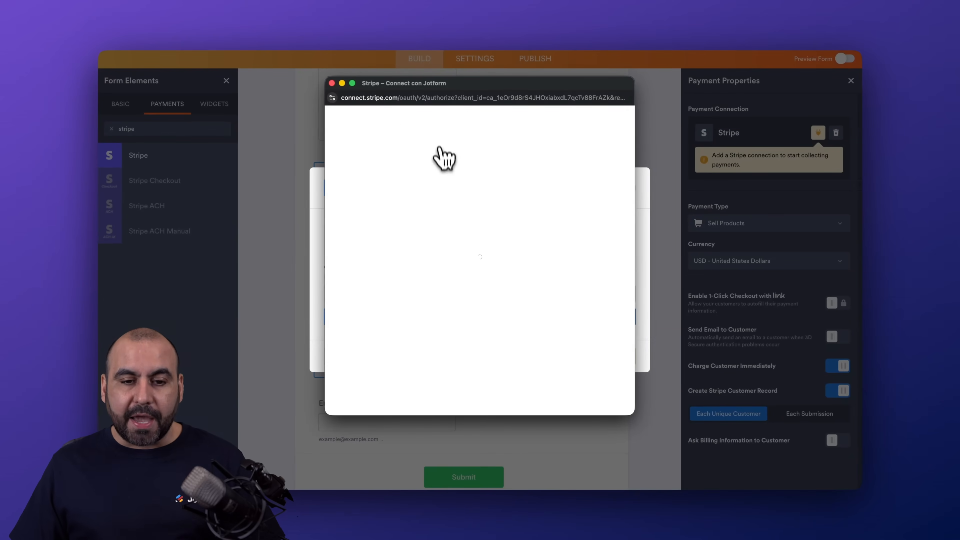
{"action": "left_click", "coordinate": [331, 82]}
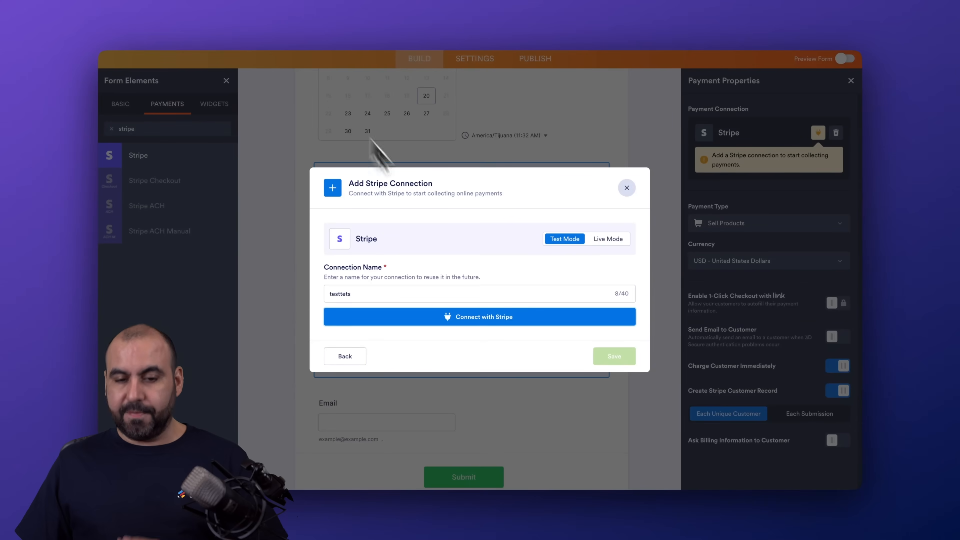
{"action": "left_click", "coordinate": [344, 356]}
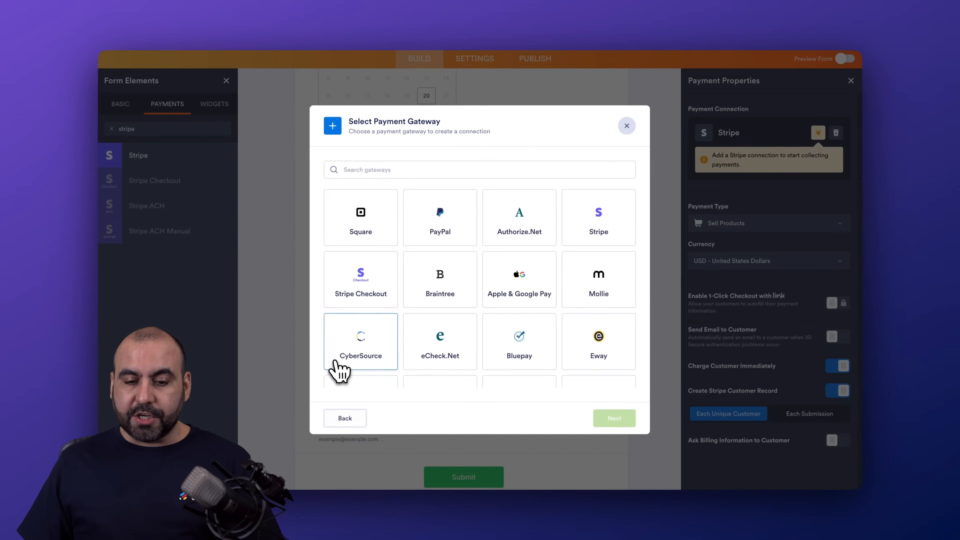
{"action": "left_click", "coordinate": [348, 420]}
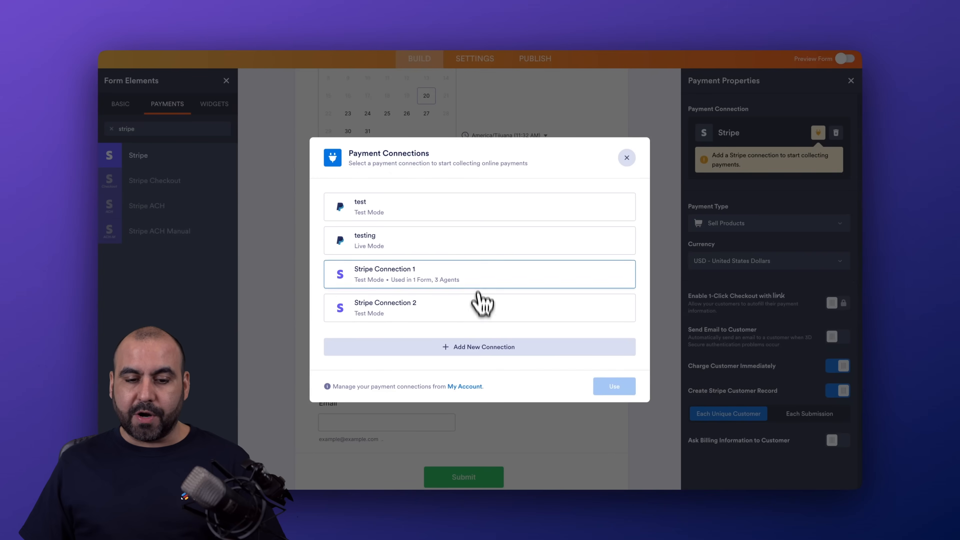
Use Stripe Connection 1 for the Sell Products payment, and enable 1-Click Checkout with Link and Send Email to Customer
{"action": "left_click", "coordinate": [516, 285]}
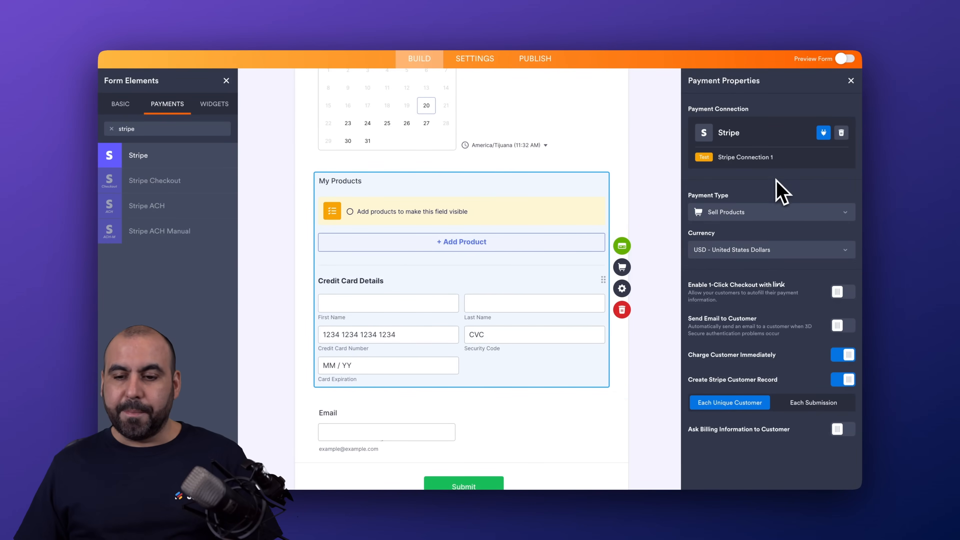
{"action": "left_click", "coordinate": [775, 213]}
{"action": "left_click", "coordinate": [764, 236]}
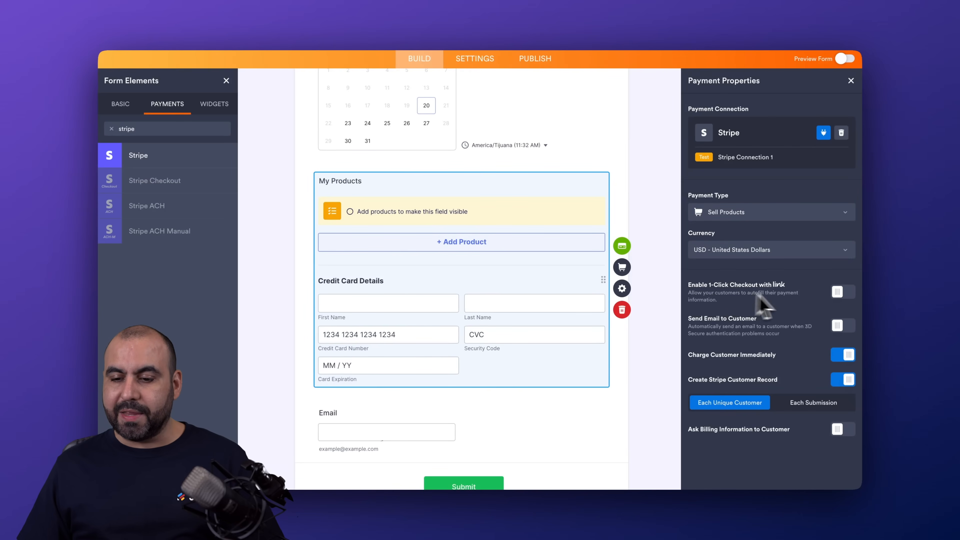
{"action": "left_click", "coordinate": [843, 293]}
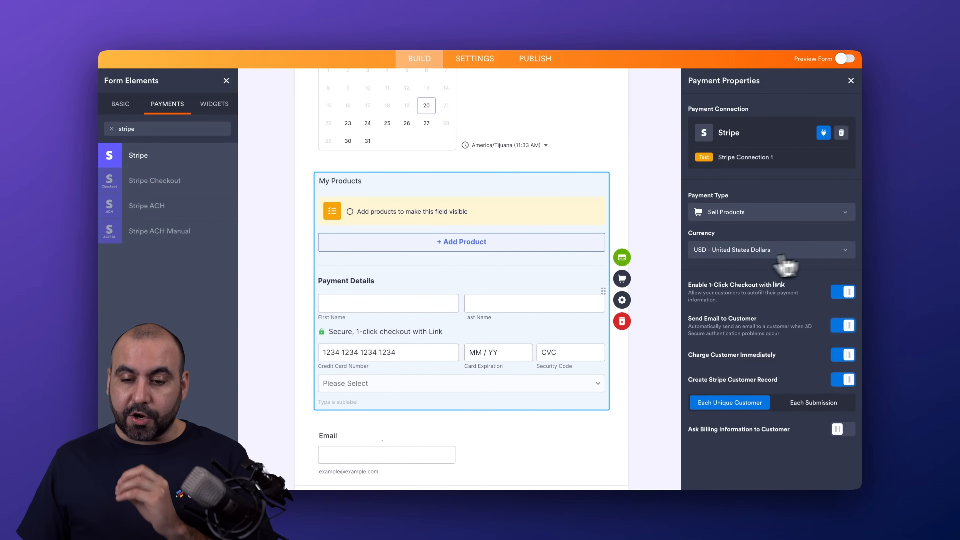
Add a product named "Meeting 60 min" priced at 100 USD to the product list
{"action": "left_click", "coordinate": [626, 282]}
{"action": "left_click", "coordinate": [729, 197]}
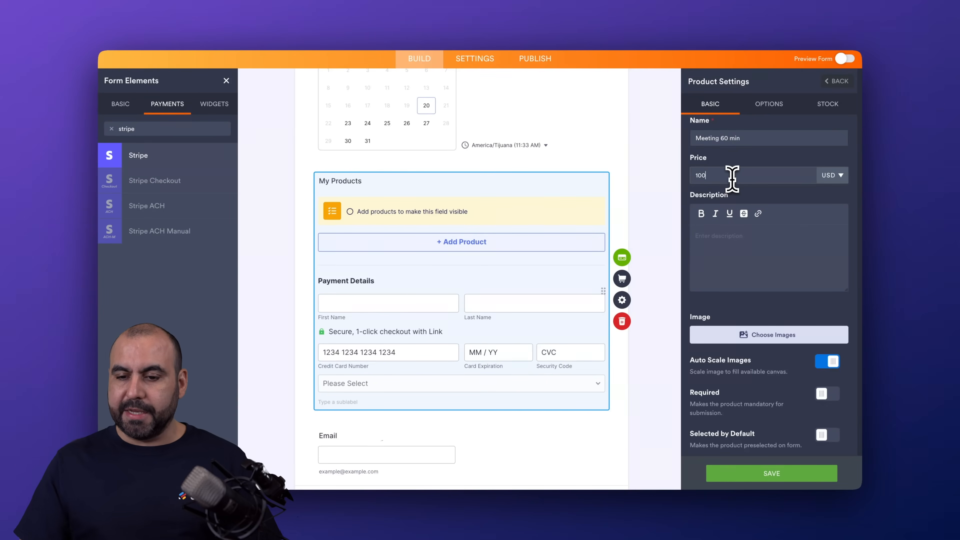
{"action": "left_click", "coordinate": [733, 246]}
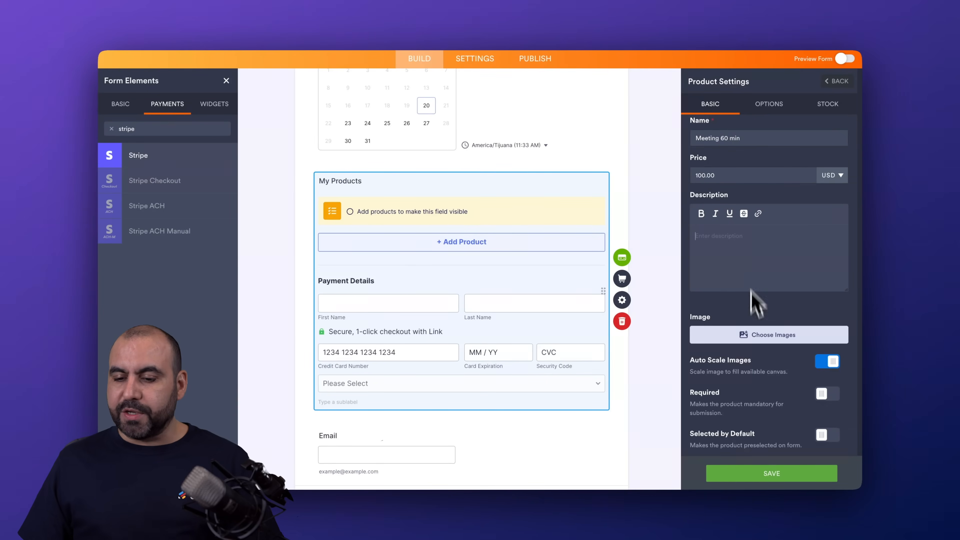
Set the product image to the picture of the man in a dark suit from the previously uploaded images
{"action": "left_click", "coordinate": [756, 336]}
{"action": "left_click", "coordinate": [778, 360]}
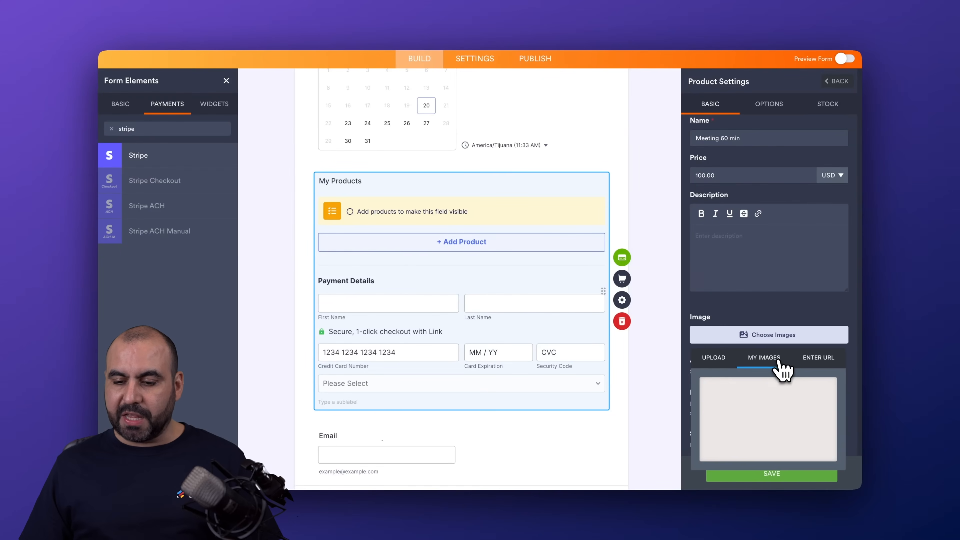
{"action": "scroll", "coordinate": [779, 416], "scroll_direction": "down", "scroll_amount": 7}
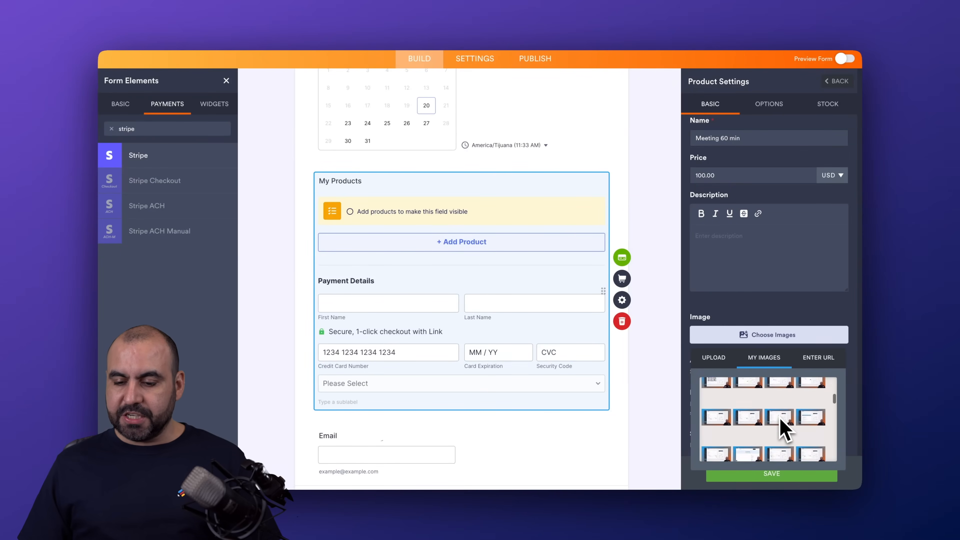
{"action": "scroll", "coordinate": [779, 417], "scroll_direction": "down", "scroll_amount": 5}
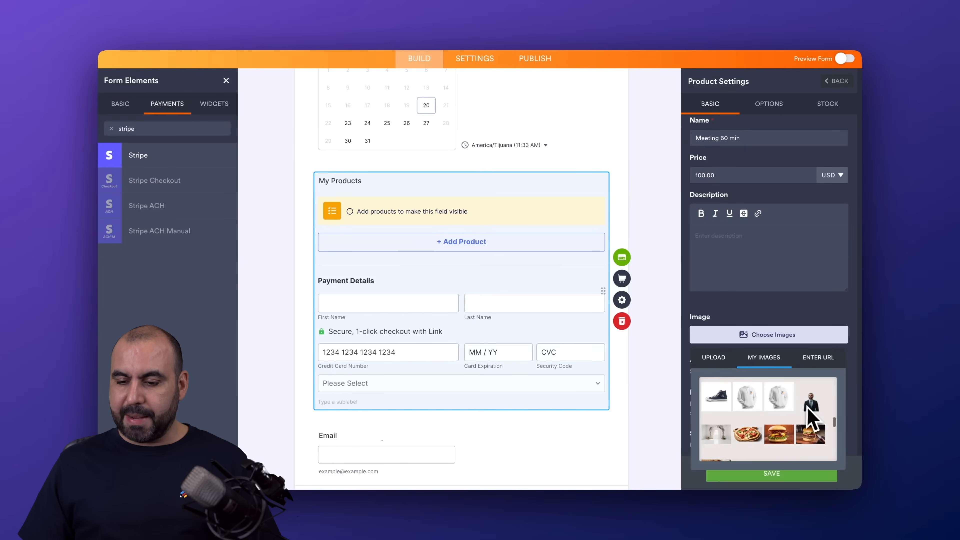
{"action": "left_click", "coordinate": [809, 409]}
{"action": "left_click", "coordinate": [809, 472]}
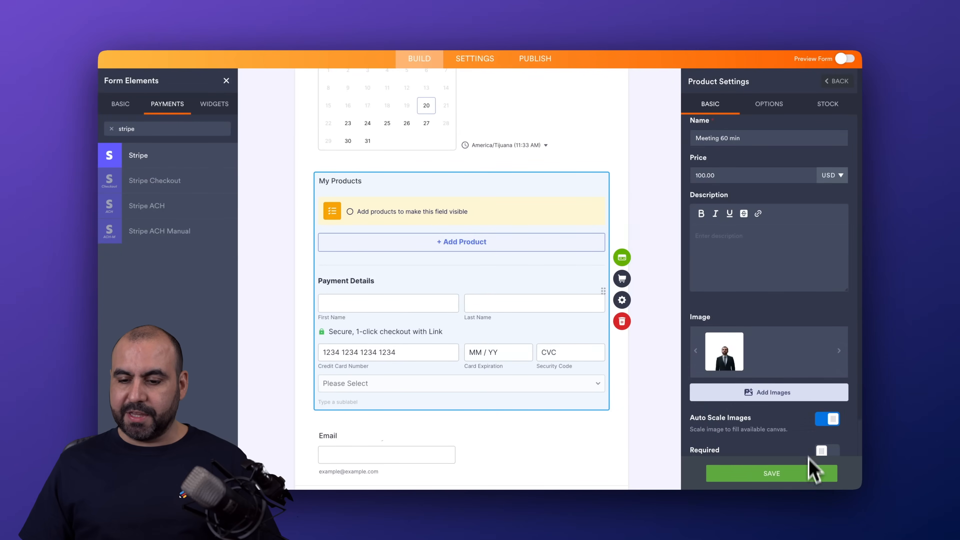
Make the "Meeting 60 min" product required for submission and save the product settings
{"action": "scroll", "coordinate": [752, 368], "scroll_direction": "down", "scroll_amount": 3}
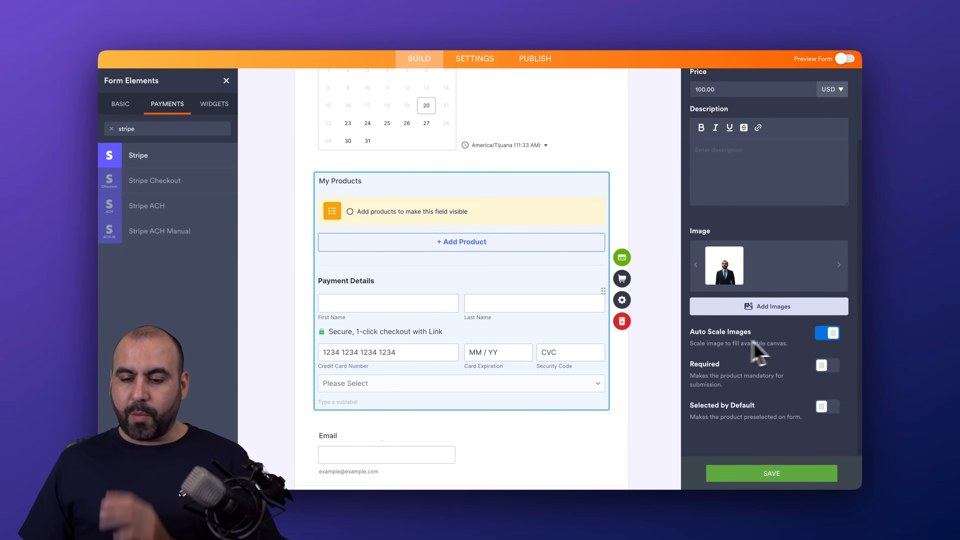
{"action": "left_click", "coordinate": [830, 365]}
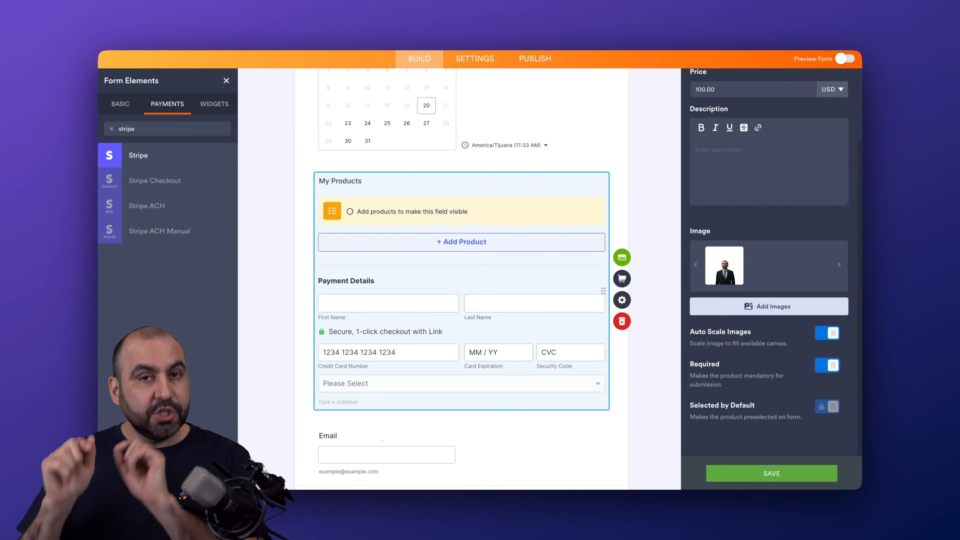
{"action": "left_click", "coordinate": [770, 474]}
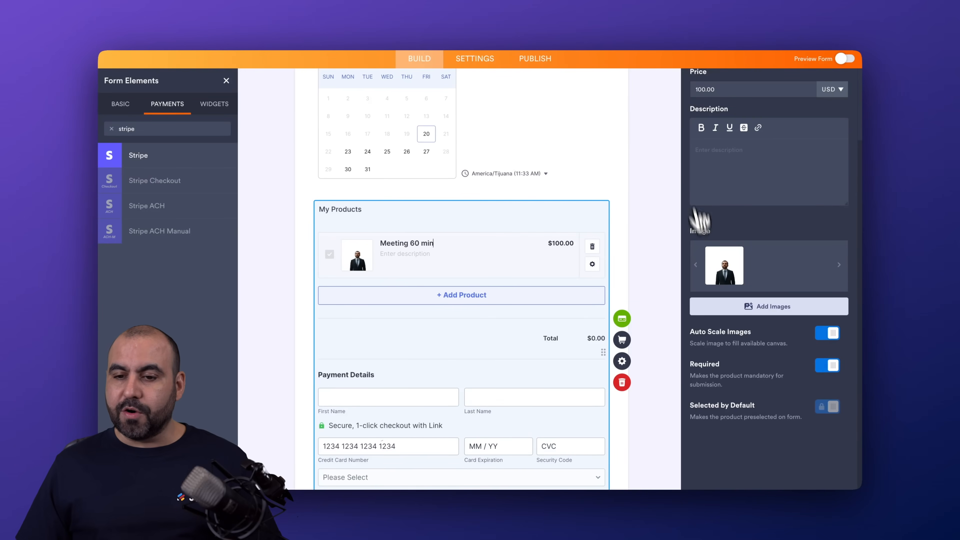
{"action": "left_click", "coordinate": [657, 255]}
Preview the form with sample data filled in and select the 11:00 AM appointment on Monday, March 23, 2026
{"action": "scroll", "coordinate": [642, 244], "scroll_direction": "up", "scroll_amount": 3}
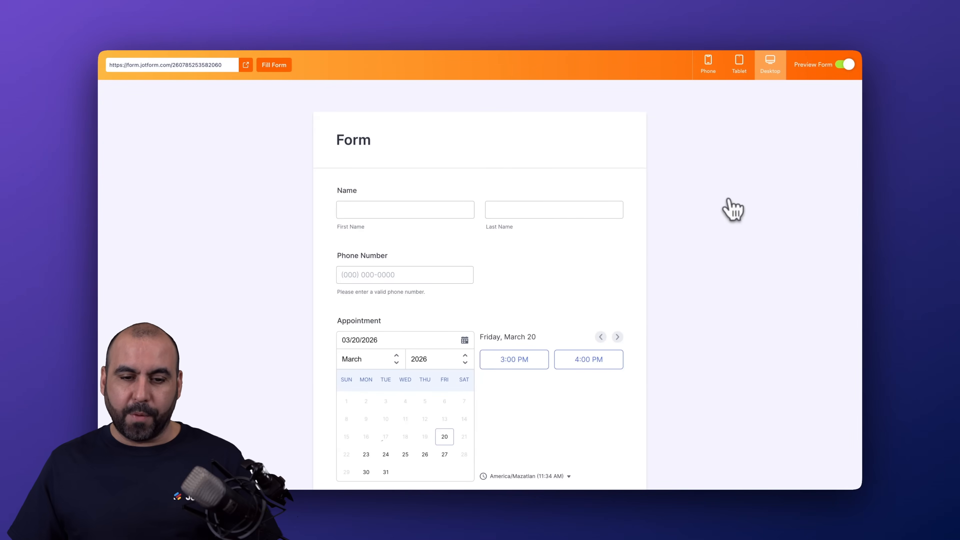
{"action": "left_click", "coordinate": [280, 71]}
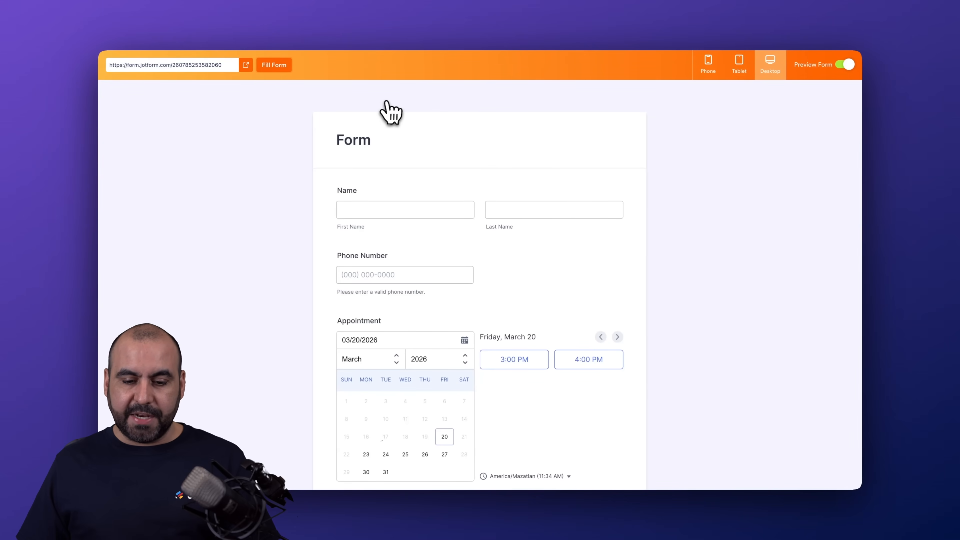
{"action": "scroll", "coordinate": [416, 171], "scroll_direction": "down", "scroll_amount": 6}
{"action": "left_click", "coordinate": [366, 241]}
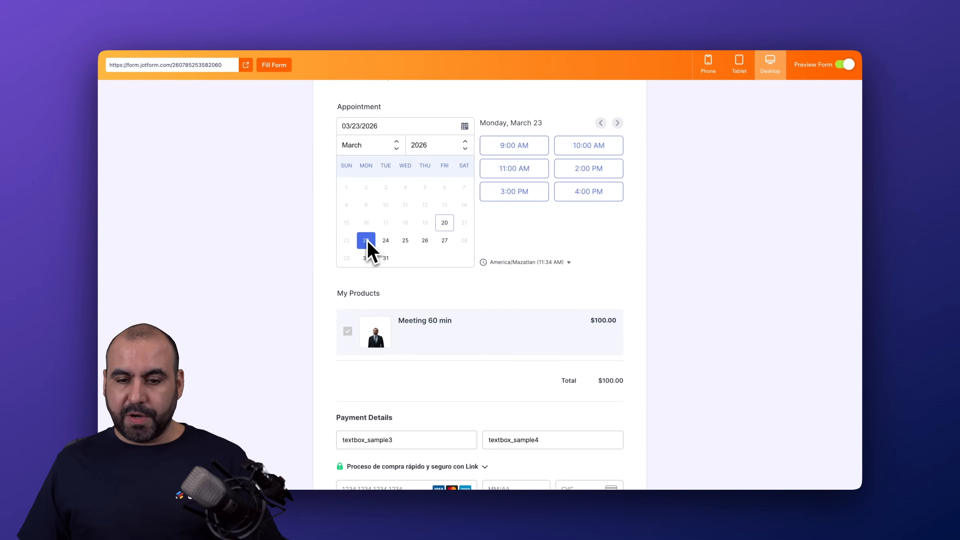
{"action": "left_click", "coordinate": [512, 171]}
{"action": "scroll", "coordinate": [534, 215], "scroll_direction": "down", "scroll_amount": 3}
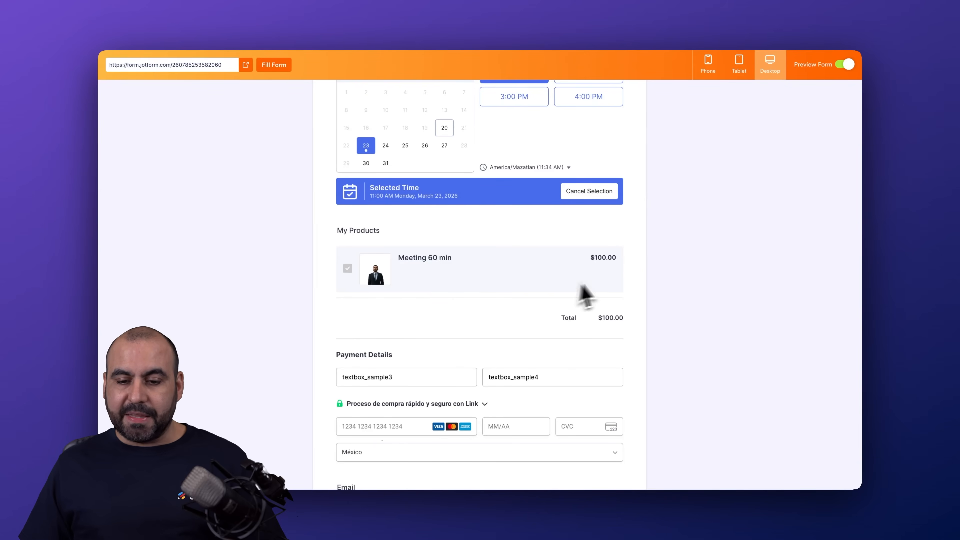
Submit the test booking with the card number, expiration, security code and checkout e-mail filled in, and return to the form builder
{"action": "scroll", "coordinate": [378, 307], "scroll_direction": "down", "scroll_amount": 4}
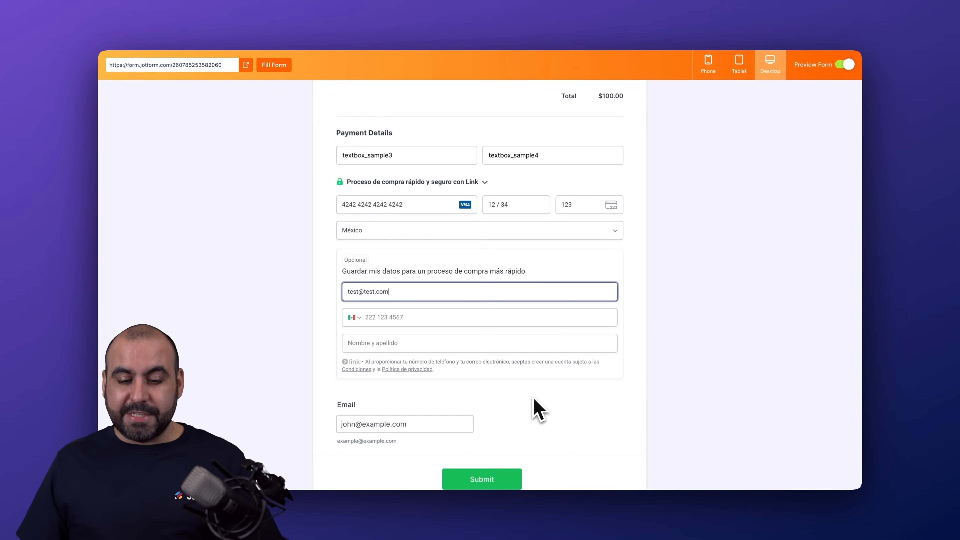
{"action": "scroll", "coordinate": [483, 467], "scroll_direction": "down", "scroll_amount": 2}
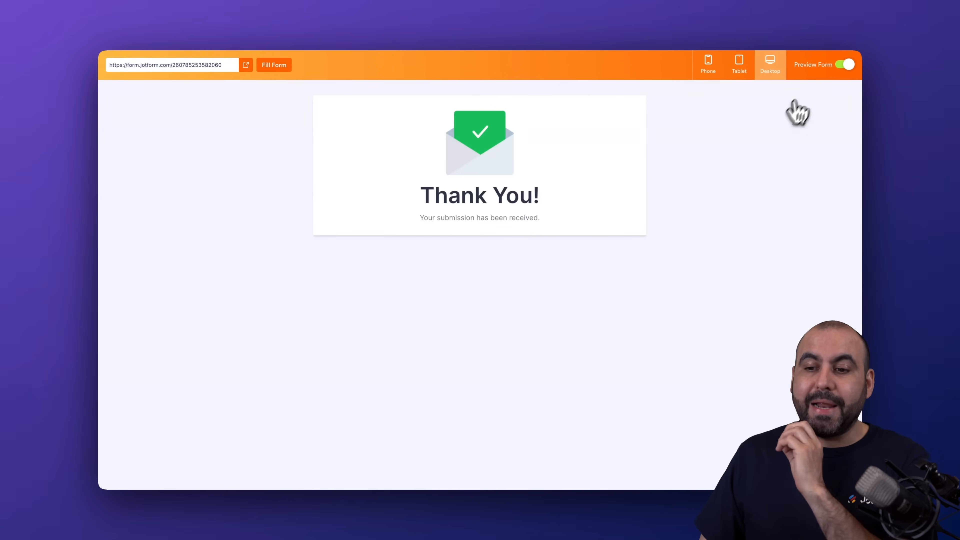
{"action": "left_click", "coordinate": [847, 65]}
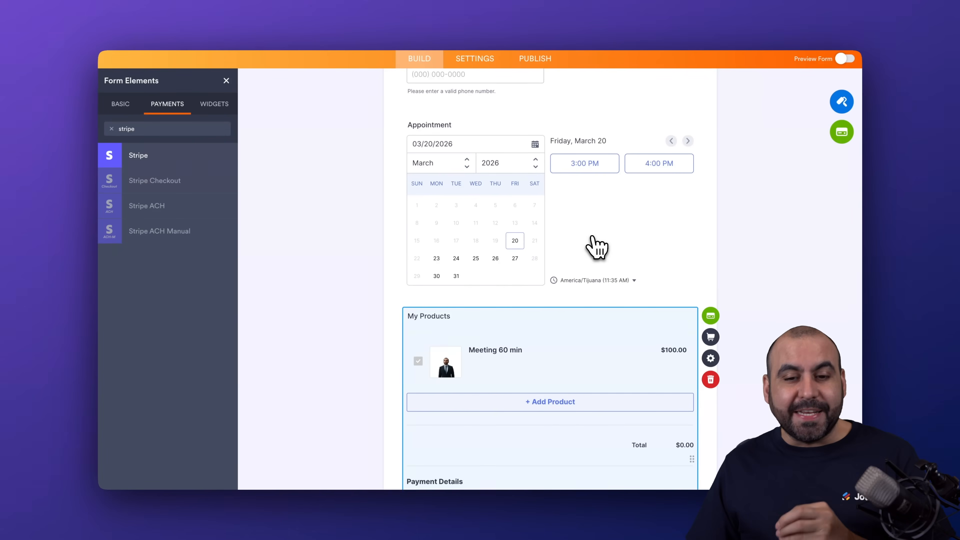
{"action": "scroll", "coordinate": [596, 248], "scroll_direction": "down", "scroll_amount": 5}
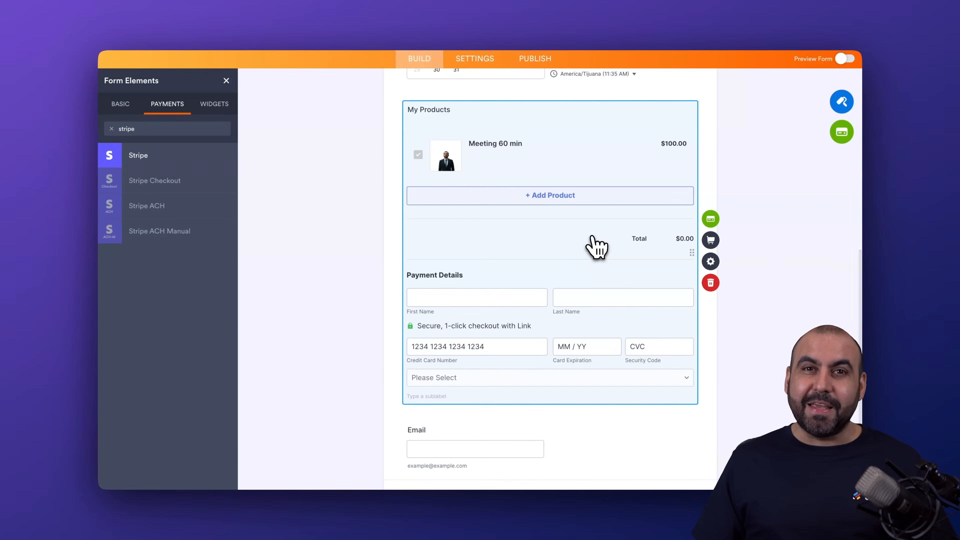